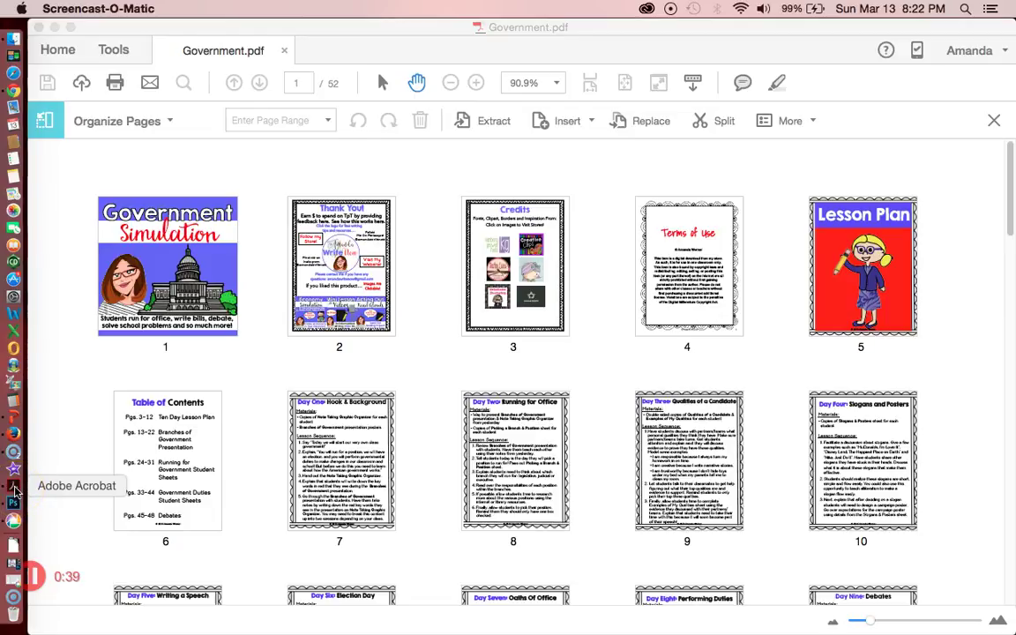
Step: Open the Organize Pages tool for Government.pdf and select page 2
click(589, 27)
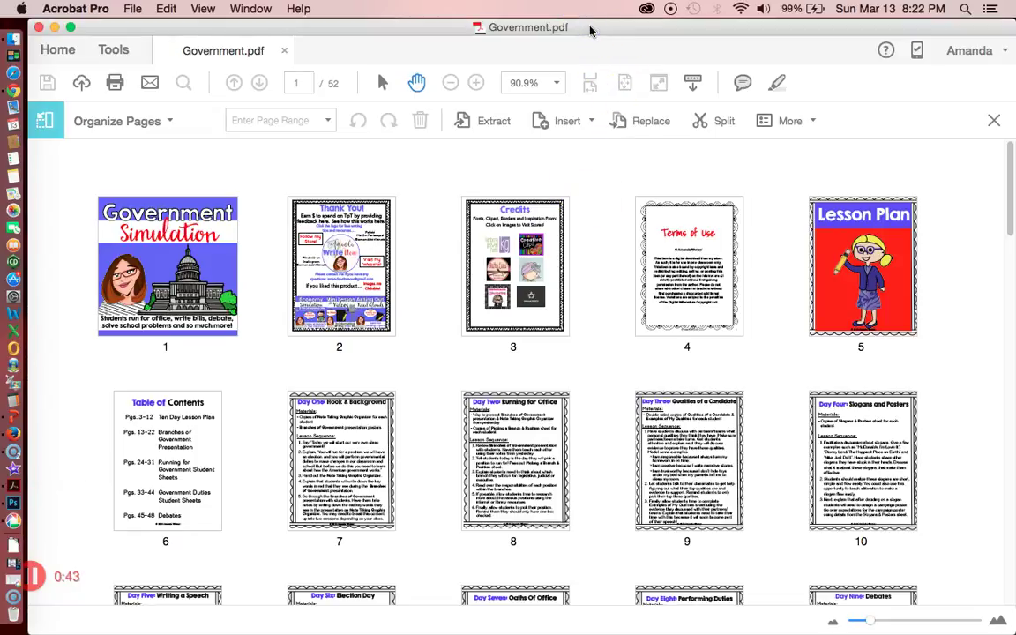
click(114, 51)
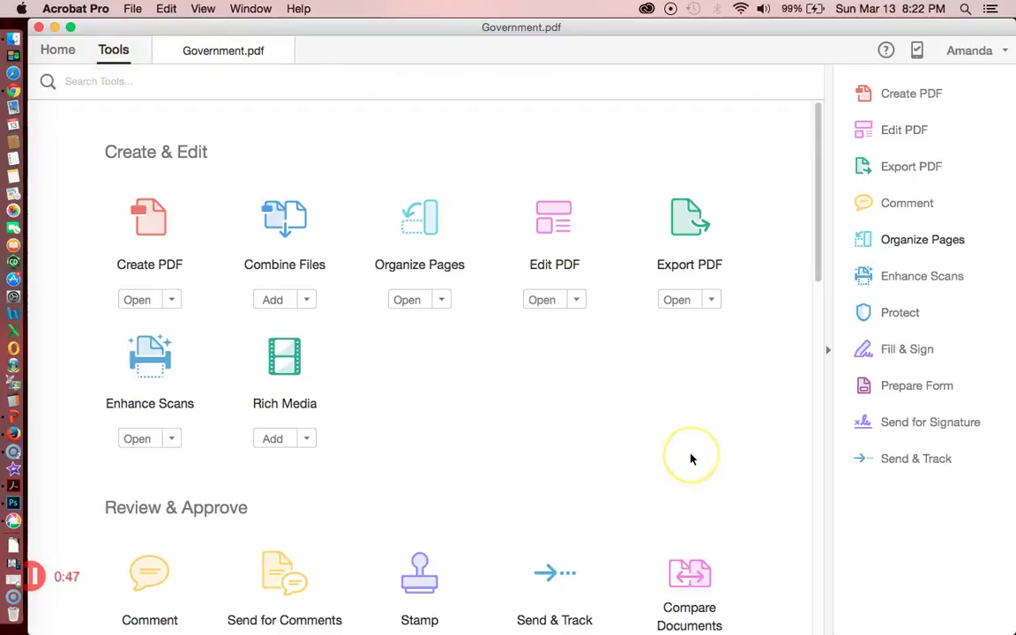
scroll(692, 459, down, 3)
scroll(692, 458, up, 3)
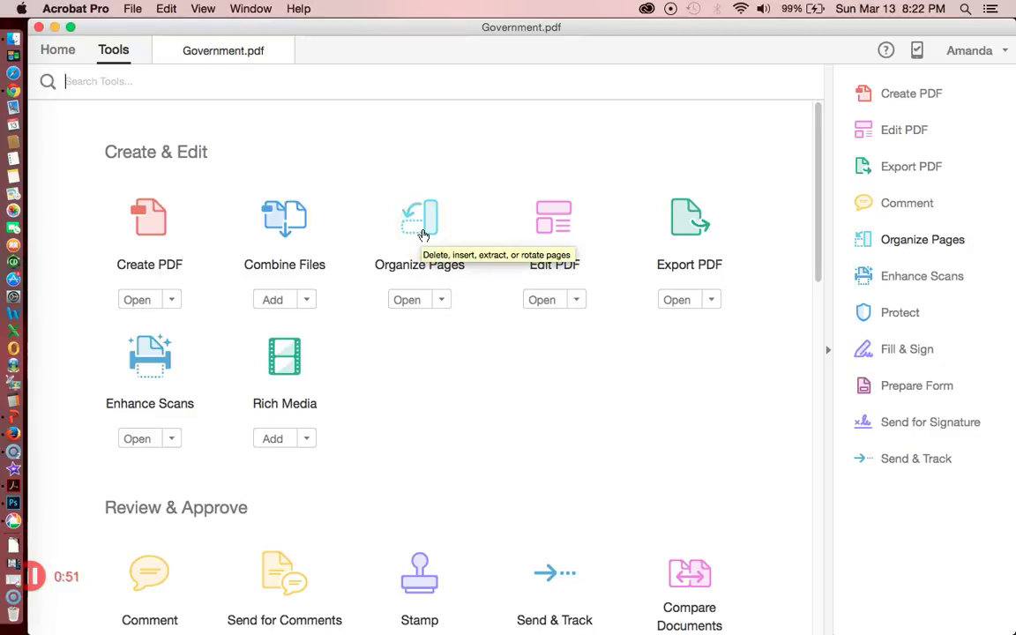
drag(386, 216, 645, 216)
drag(567, 182, 337, 187)
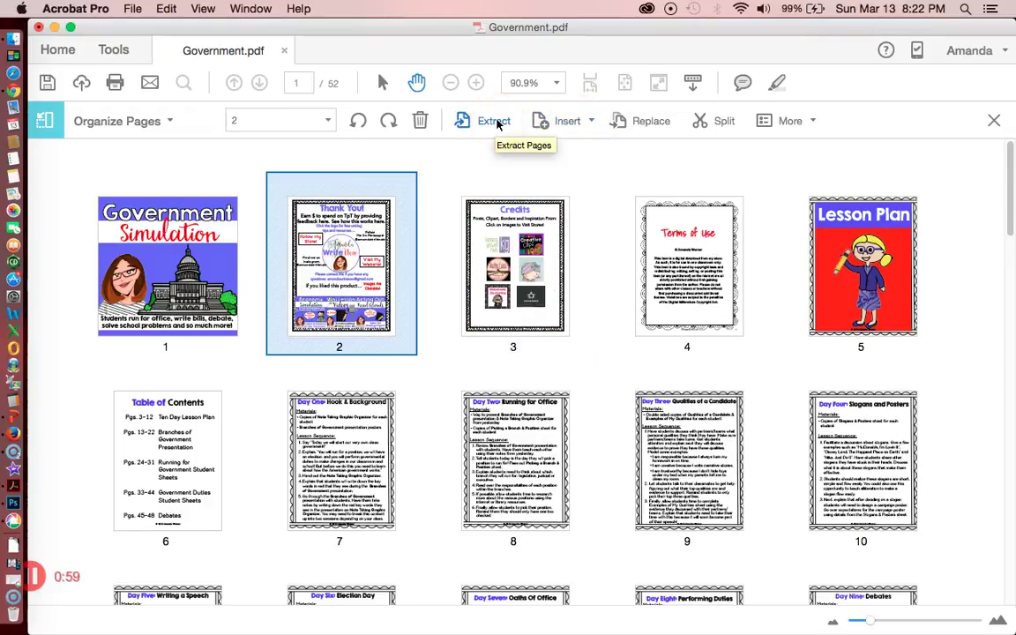
Step: Open the Protect tool for Government.pdf
click(113, 51)
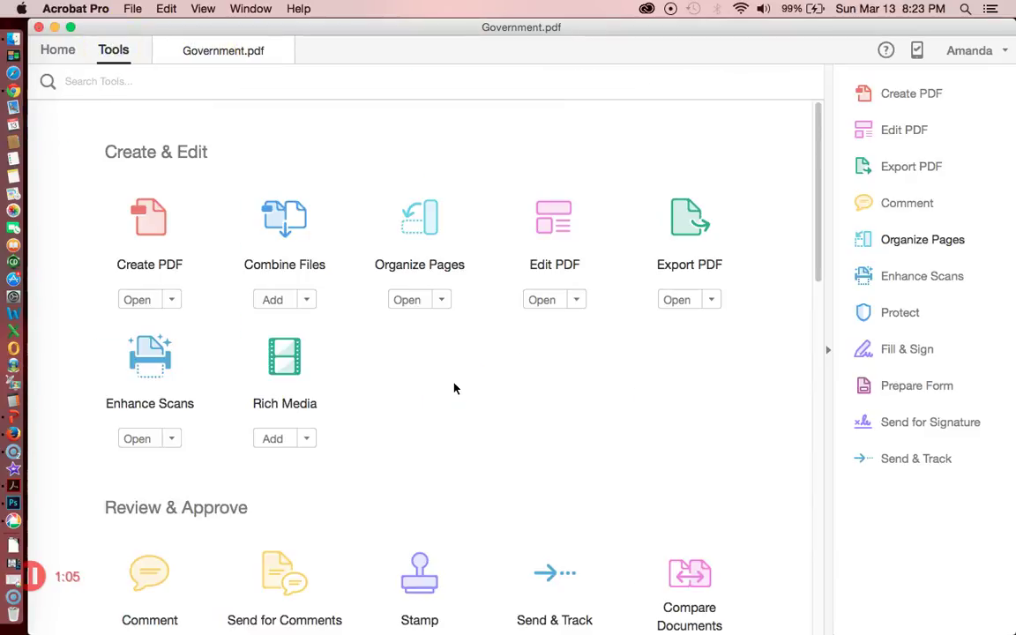
scroll(454, 389, down, 5)
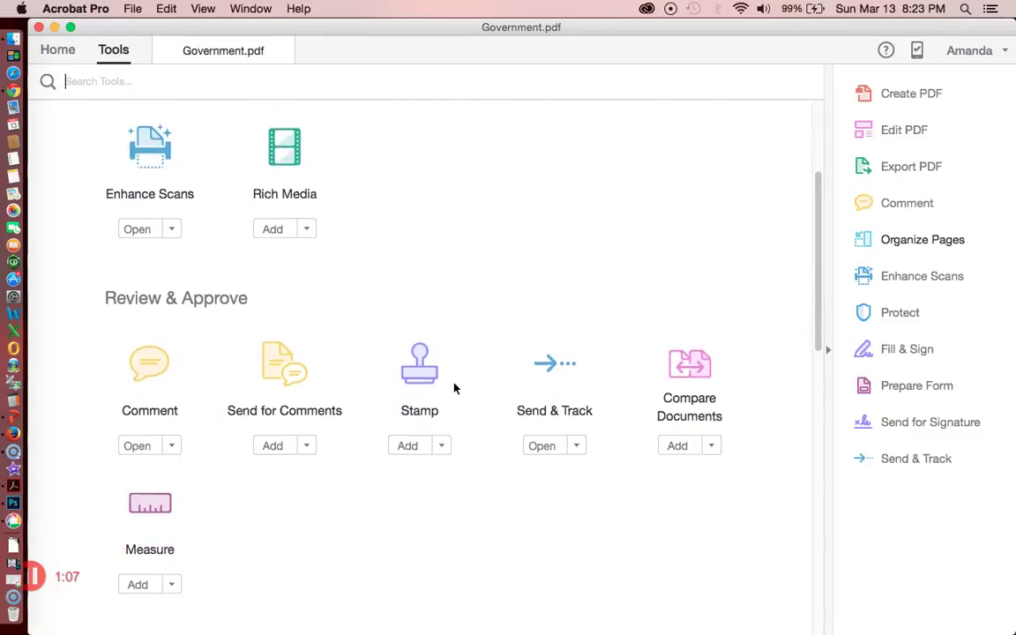
scroll(454, 389, down, 5)
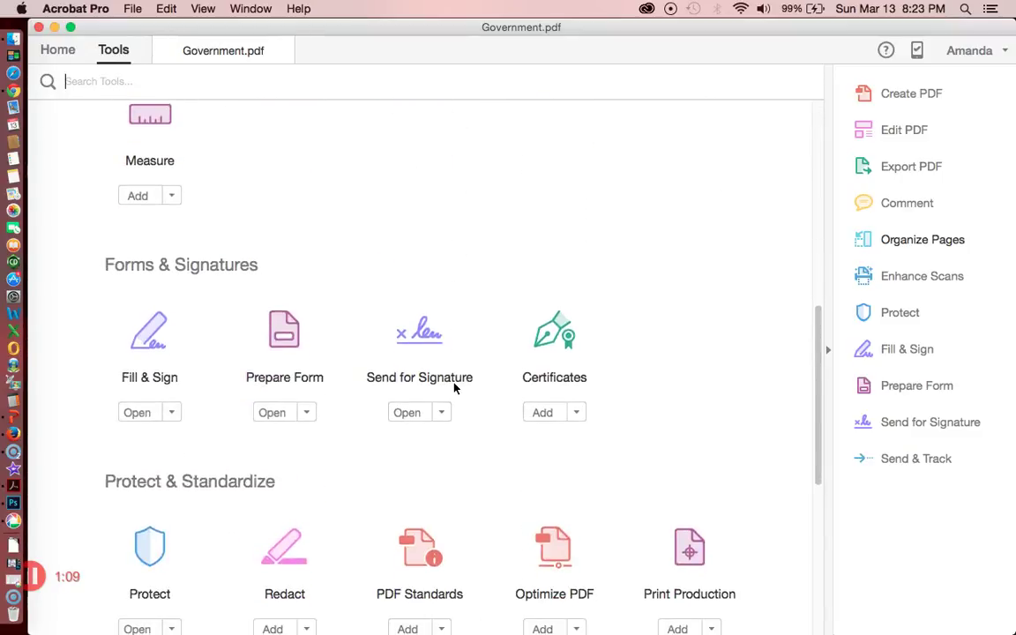
scroll(454, 389, down, 2)
click(151, 401)
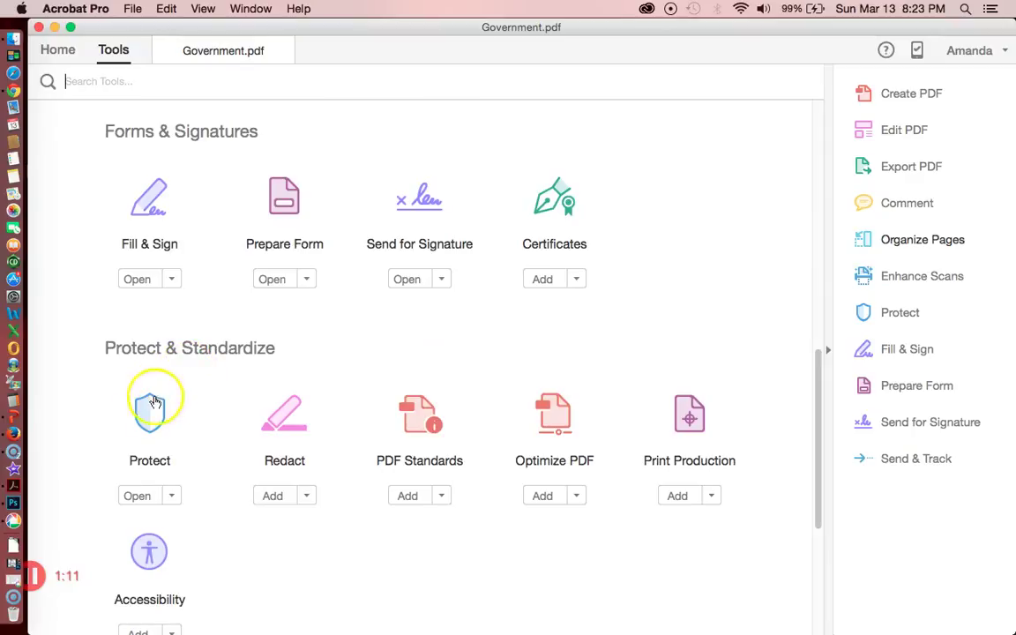
click(159, 411)
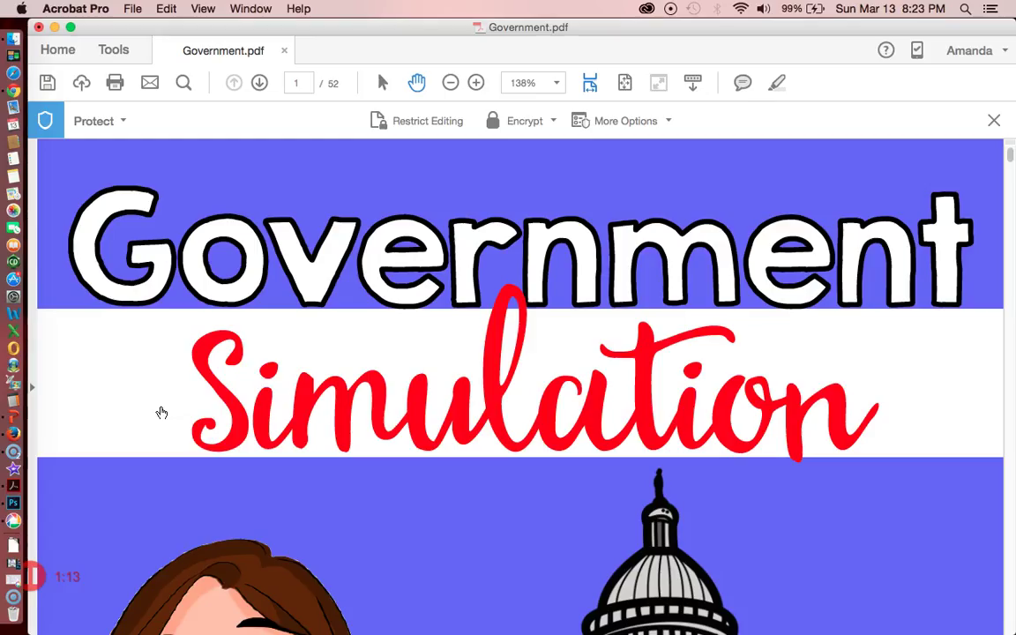
Step: Set up password encryption that restricts editing and printing, with High Resolution printing allowed and changes allowed set to None
click(552, 121)
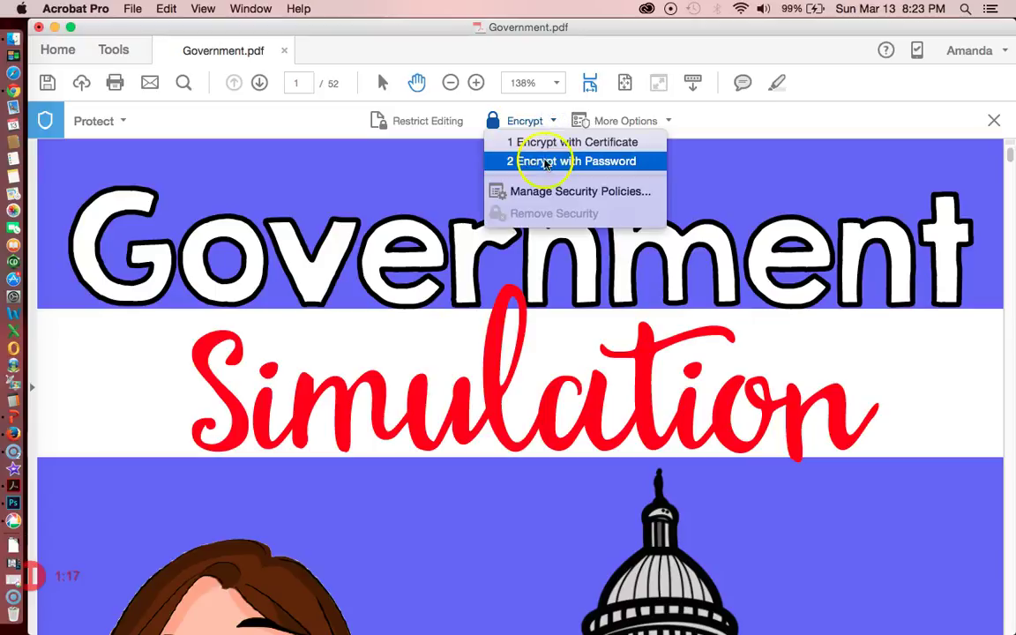
click(564, 162)
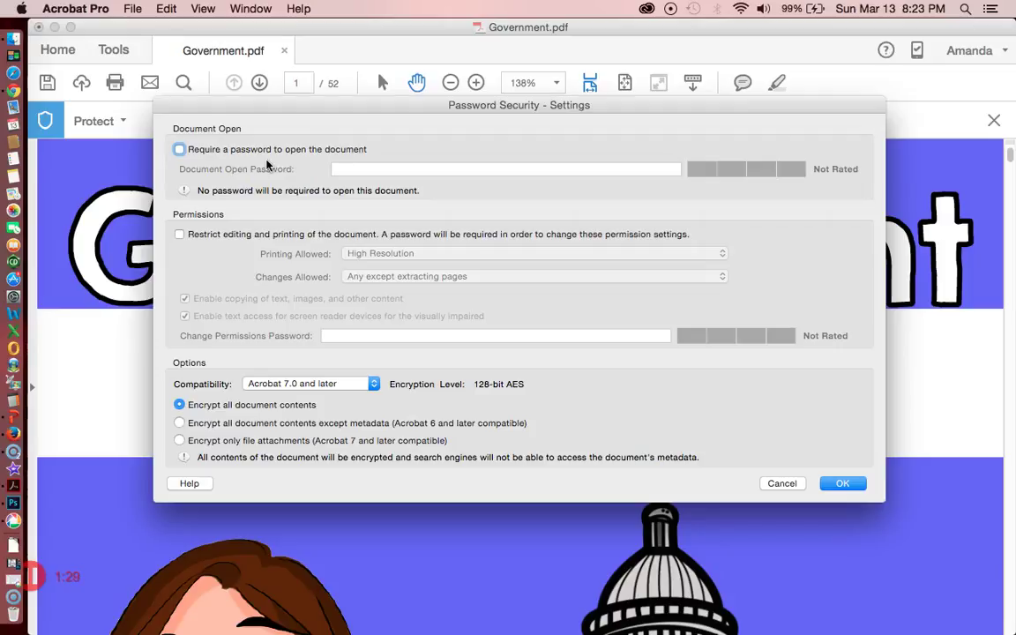
click(180, 235)
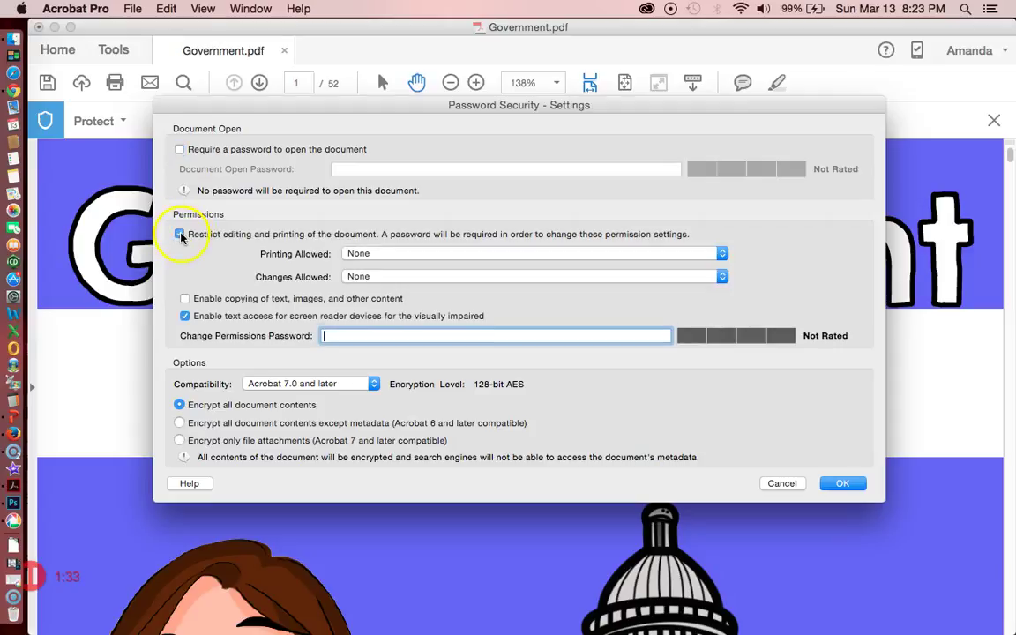
click(353, 253)
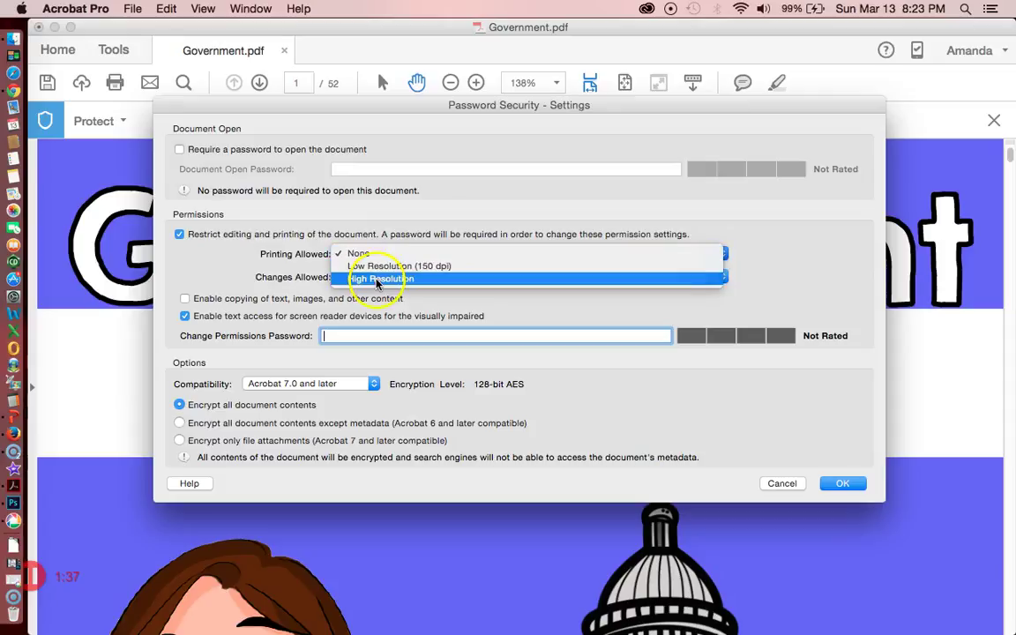
click(377, 279)
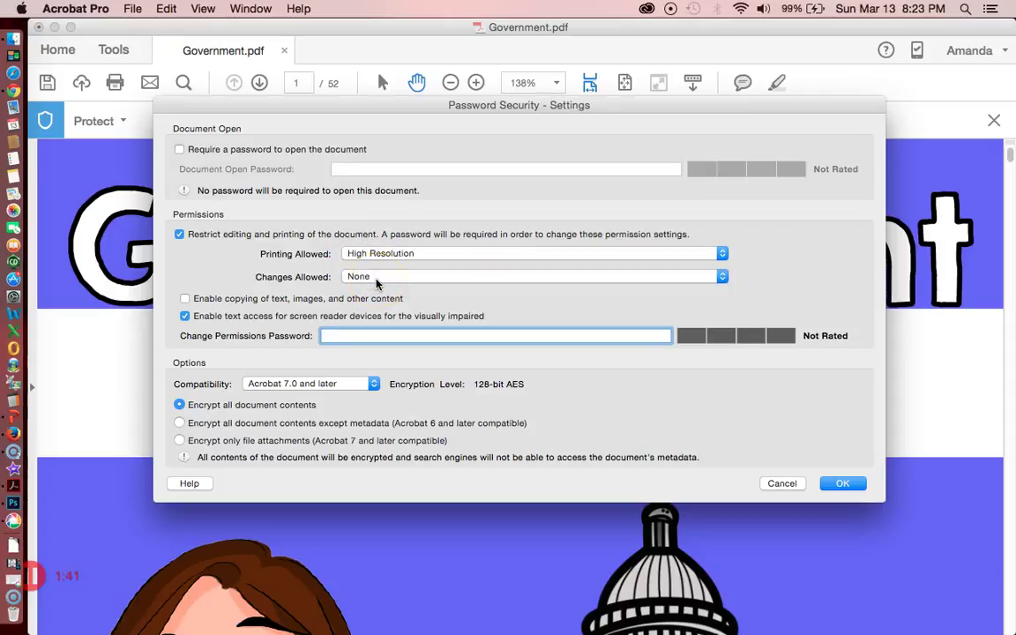
click(353, 282)
Step: Enter the change permissions password and try to confirm it
text(•••••••••)
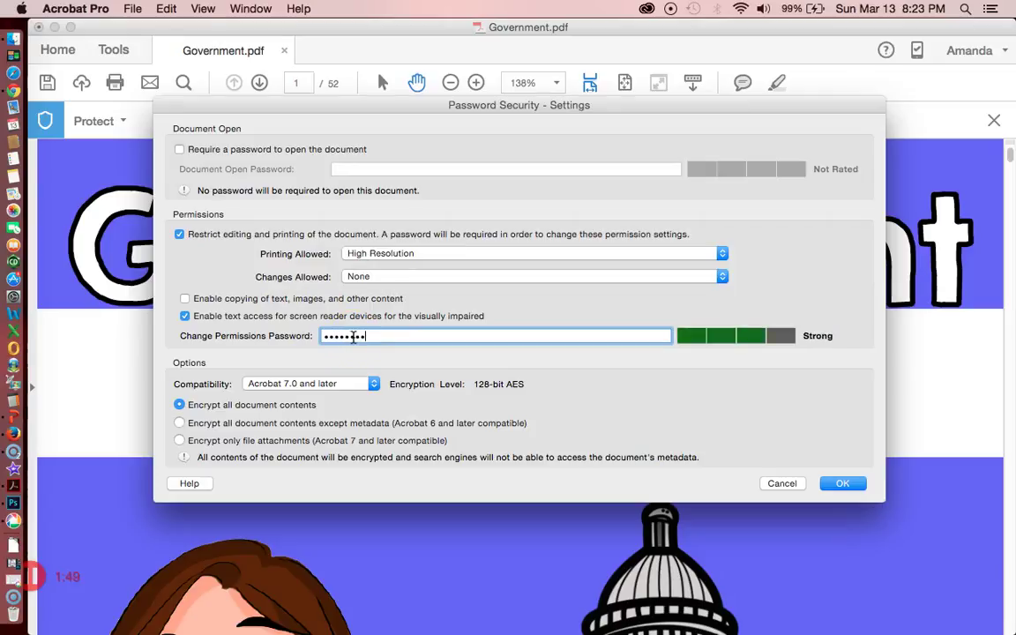
key(Return)
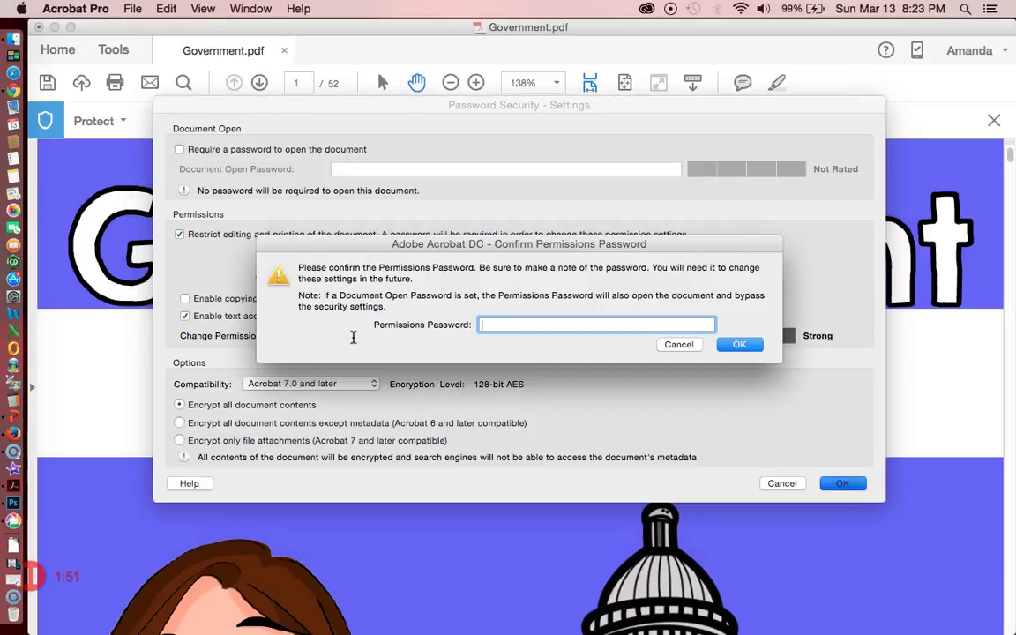
text(••••••••)
click(749, 346)
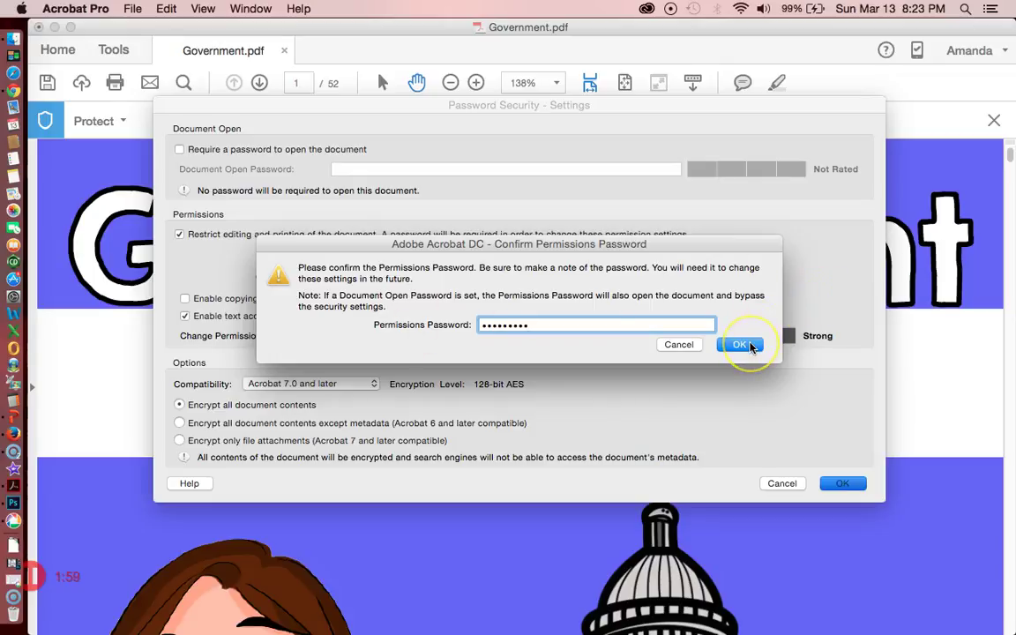
click(749, 346)
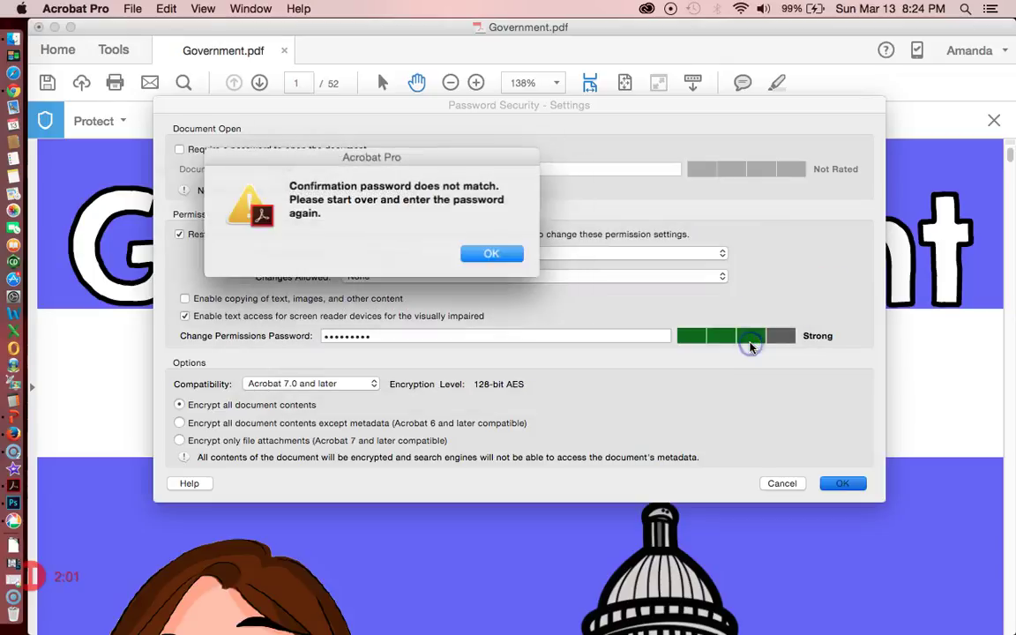
Step: Re-enter the permissions password to confirm it and save the secured PDF
click(490, 254)
text(••••••••)
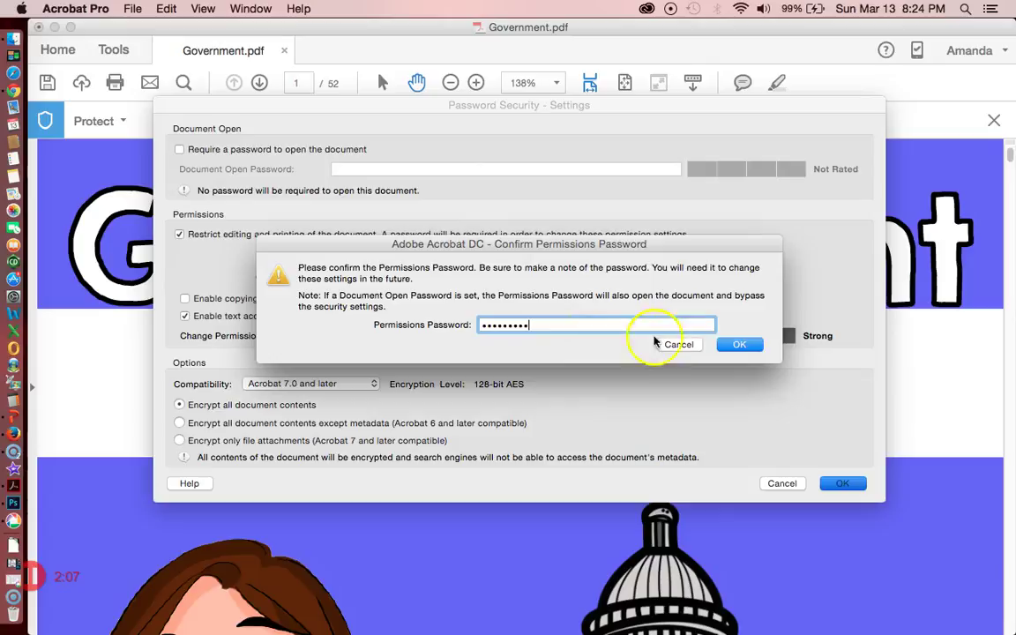
click(745, 345)
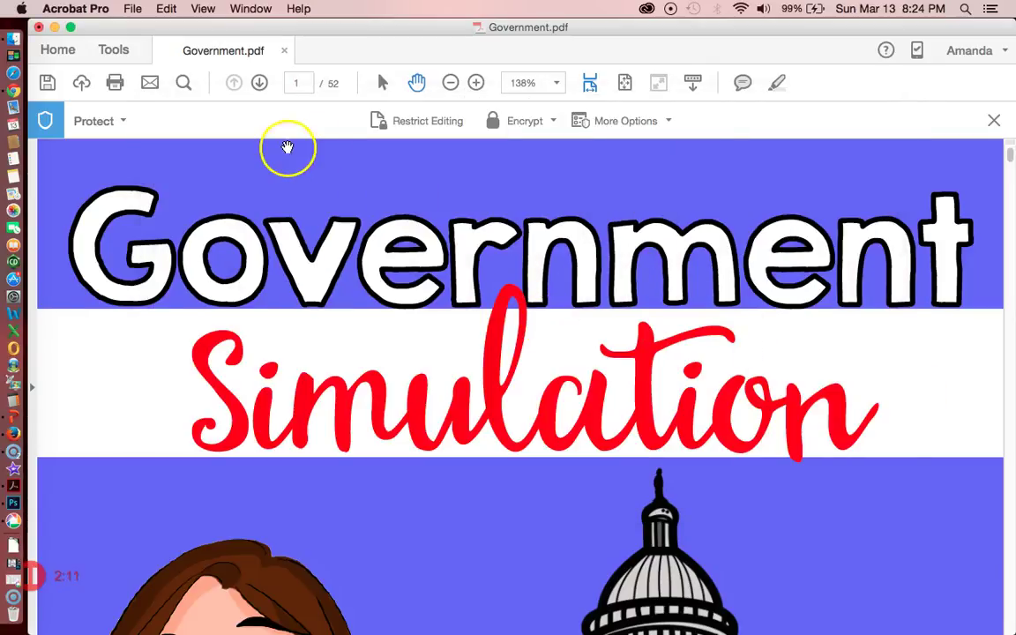
click(47, 82)
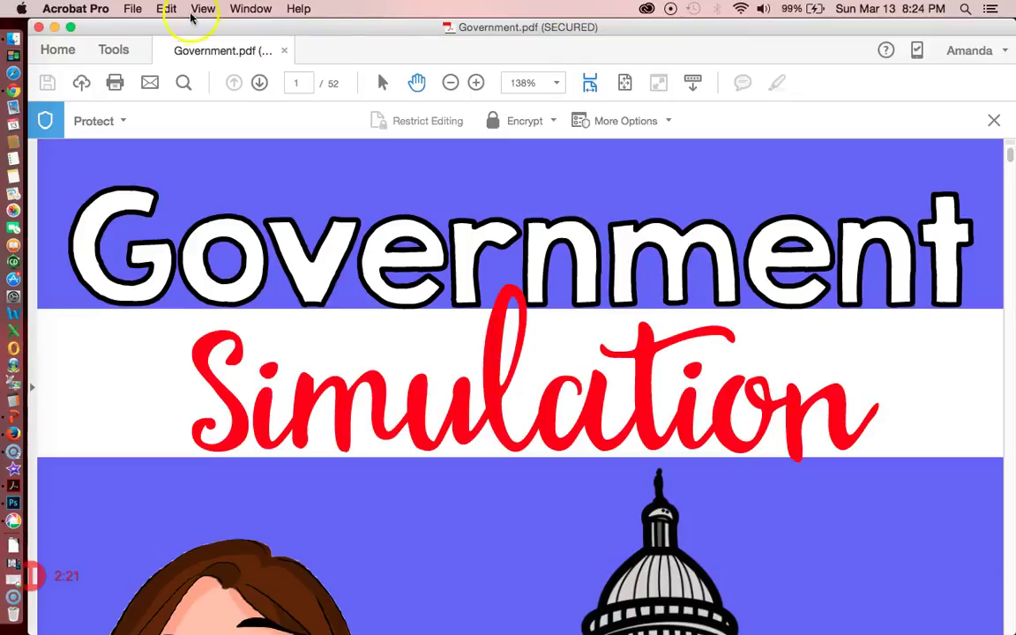
Step: Look through the available tools for one that flattens the PDF's pages
click(114, 50)
click(122, 50)
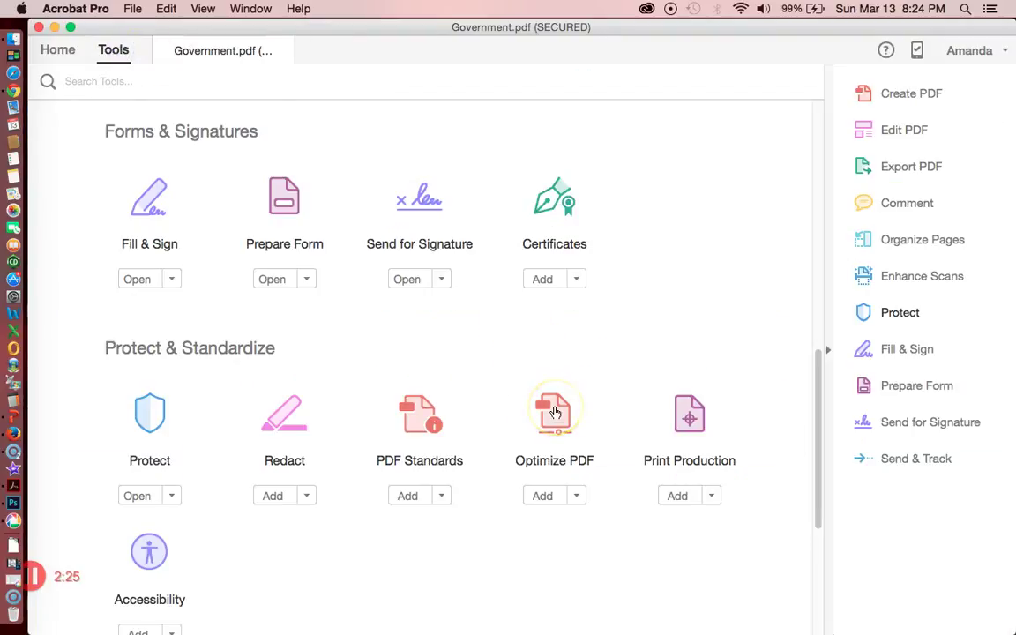
scroll(555, 412, down, 3)
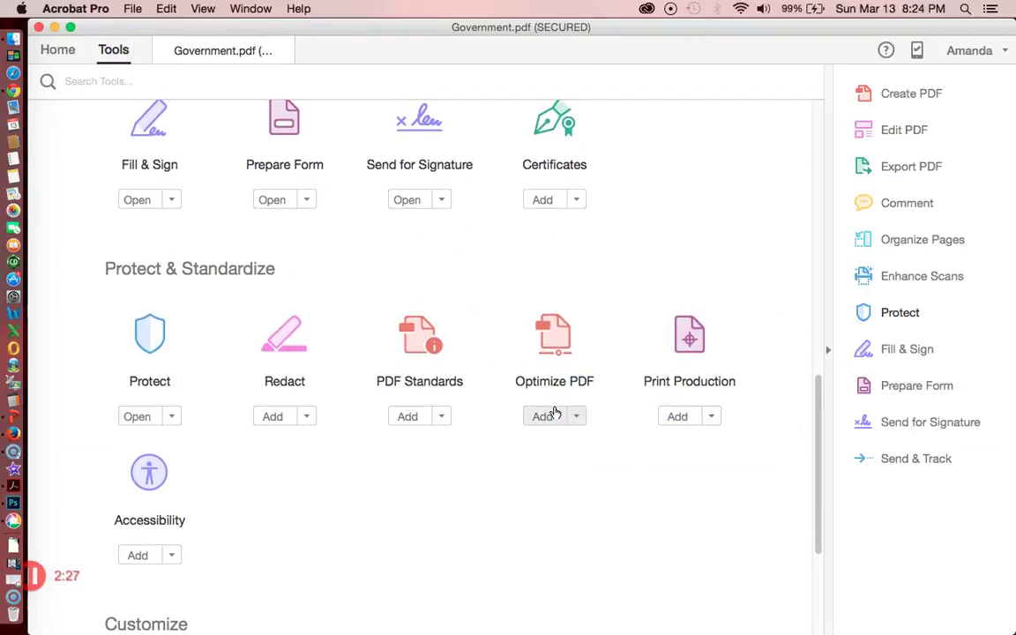
scroll(555, 412, down, 5)
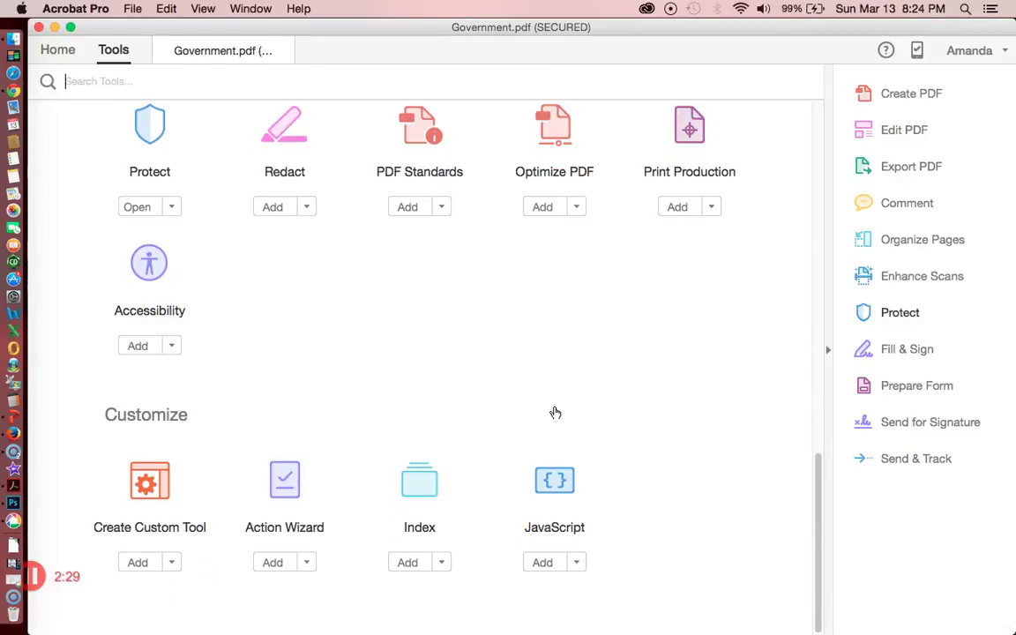
scroll(555, 412, up, 1)
scroll(555, 412, up, 6)
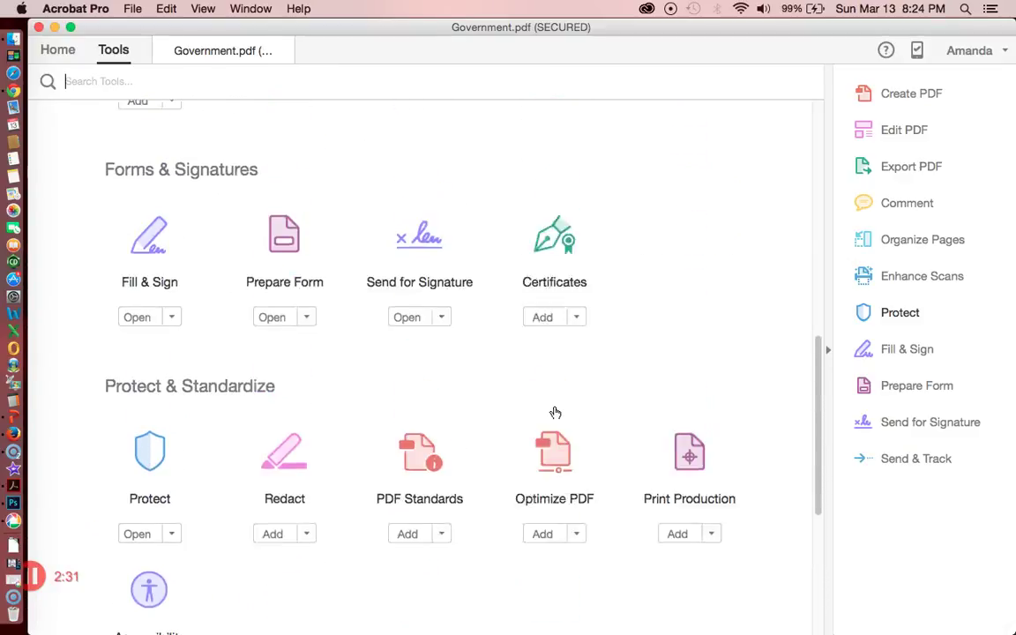
click(348, 488)
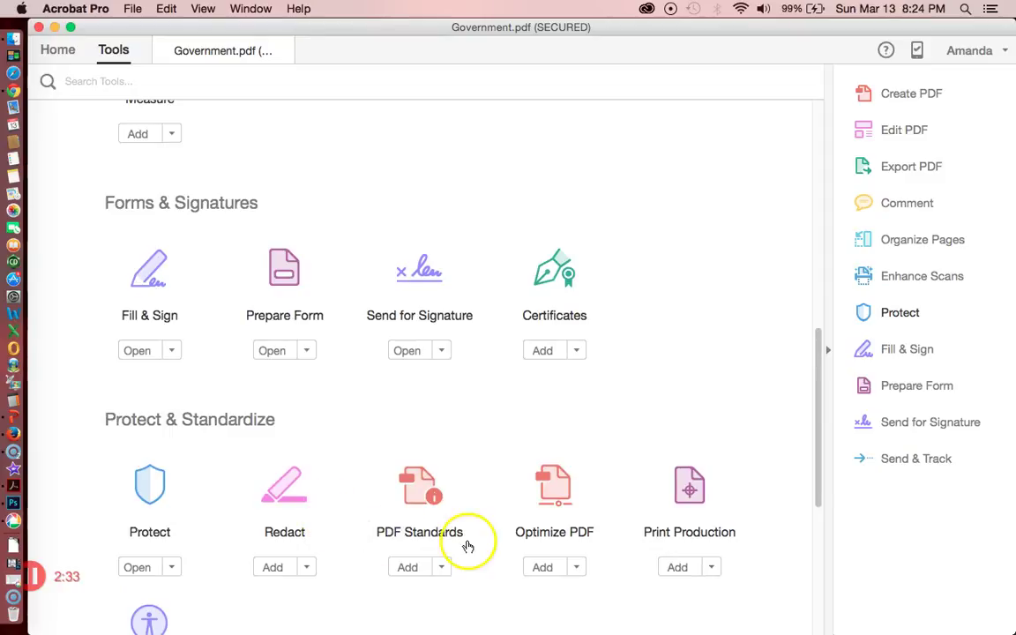
scroll(465, 544, down, 3)
scroll(151, 367, up, 6)
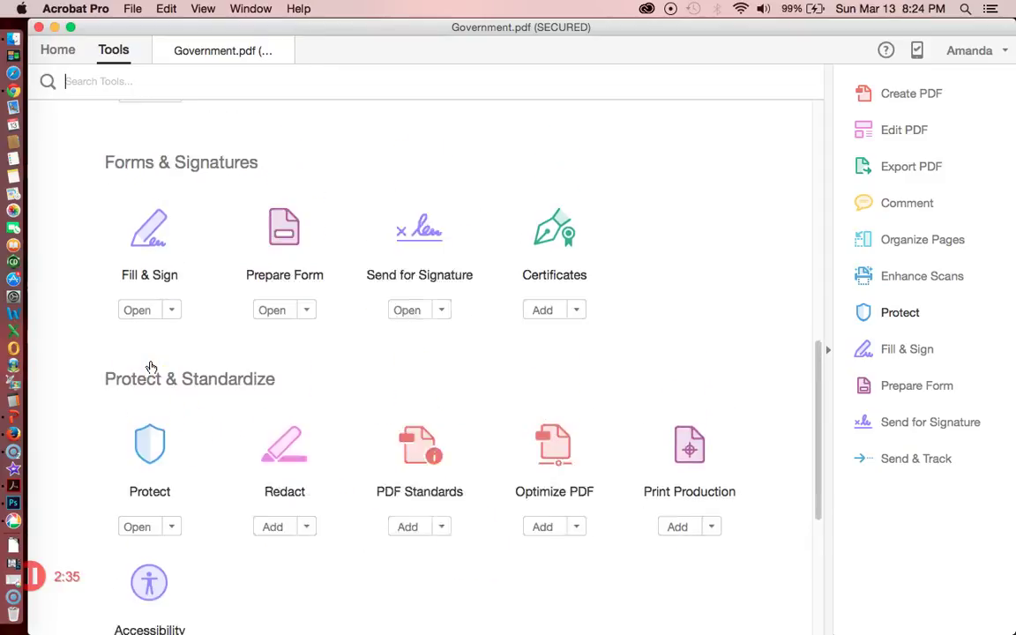
scroll(151, 367, up, 6)
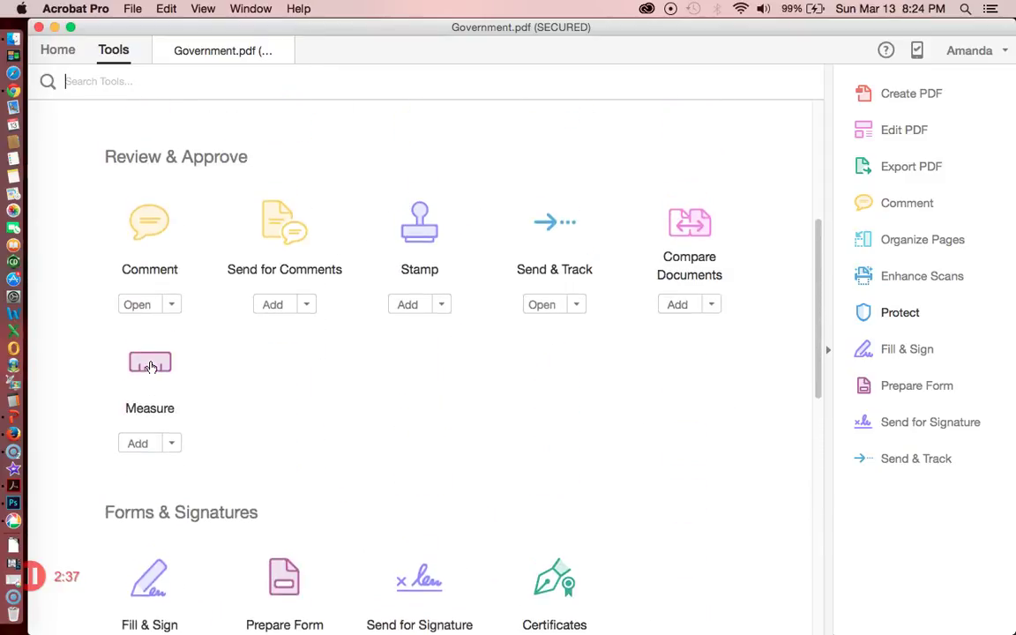
scroll(151, 367, up, 3)
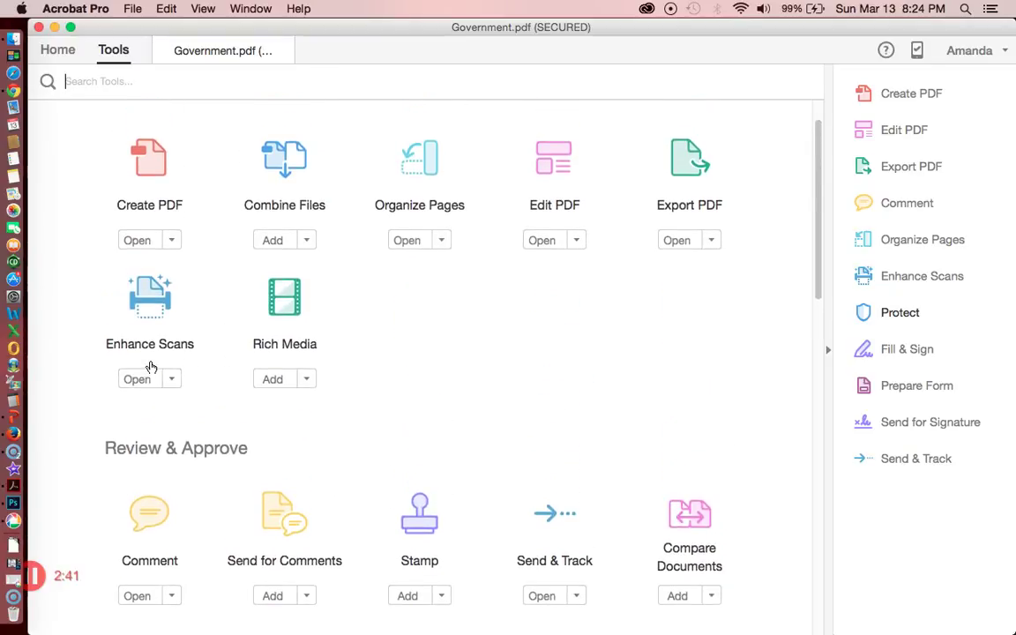
scroll(151, 367, down, 1)
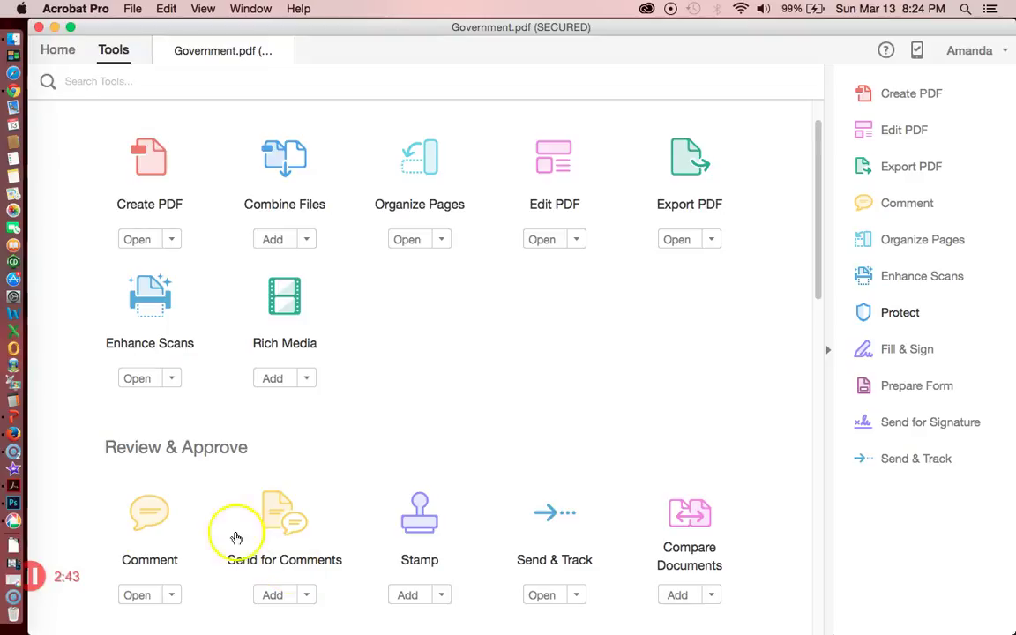
click(35, 575)
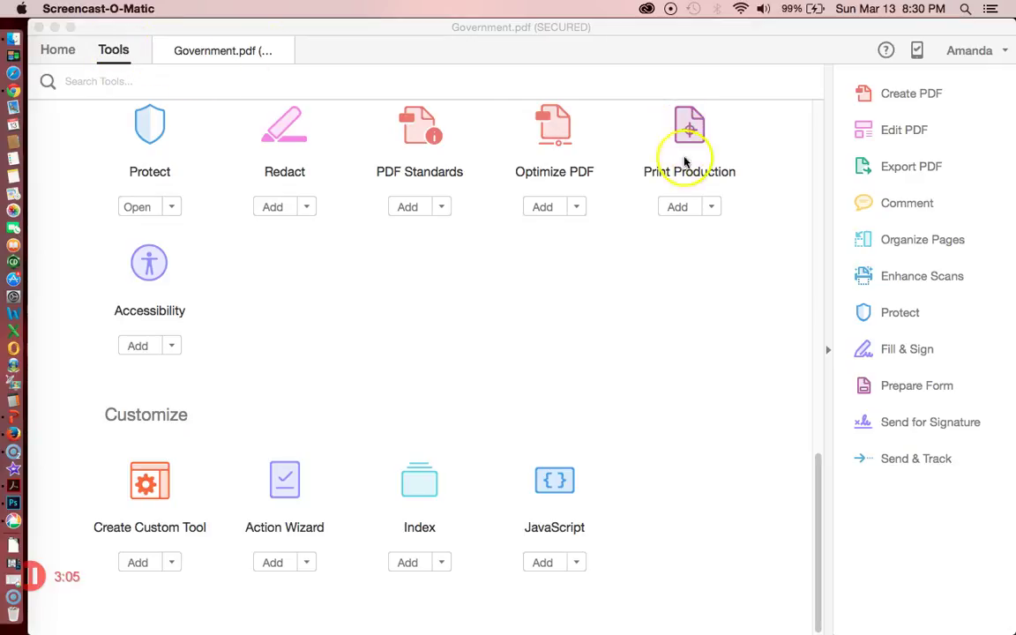
Step: Open Flattener Preview from the Print Production tools and set the flattening to cover all pages in the document
click(689, 129)
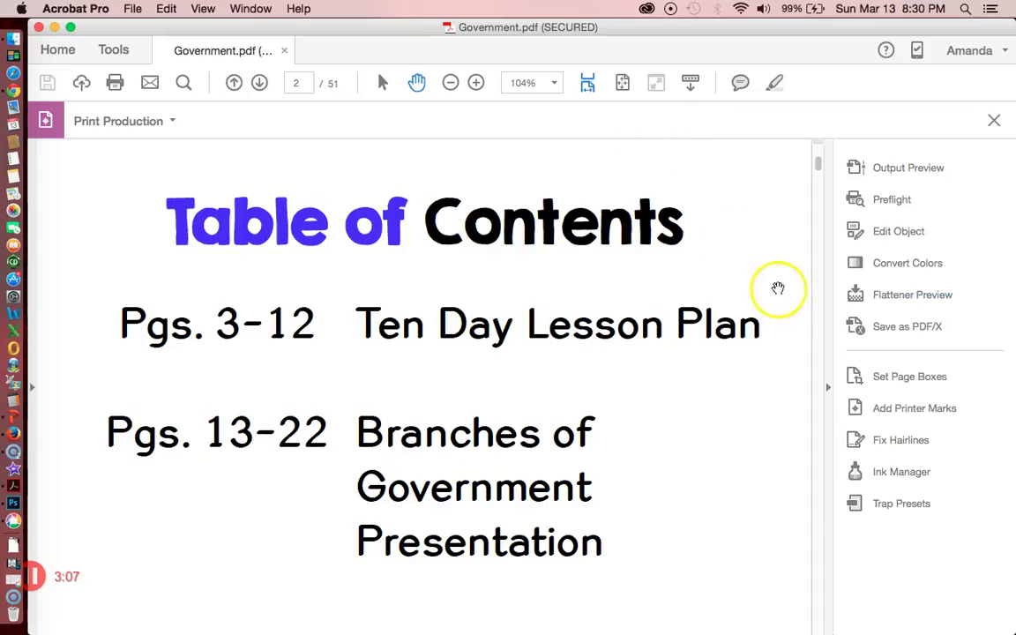
click(924, 296)
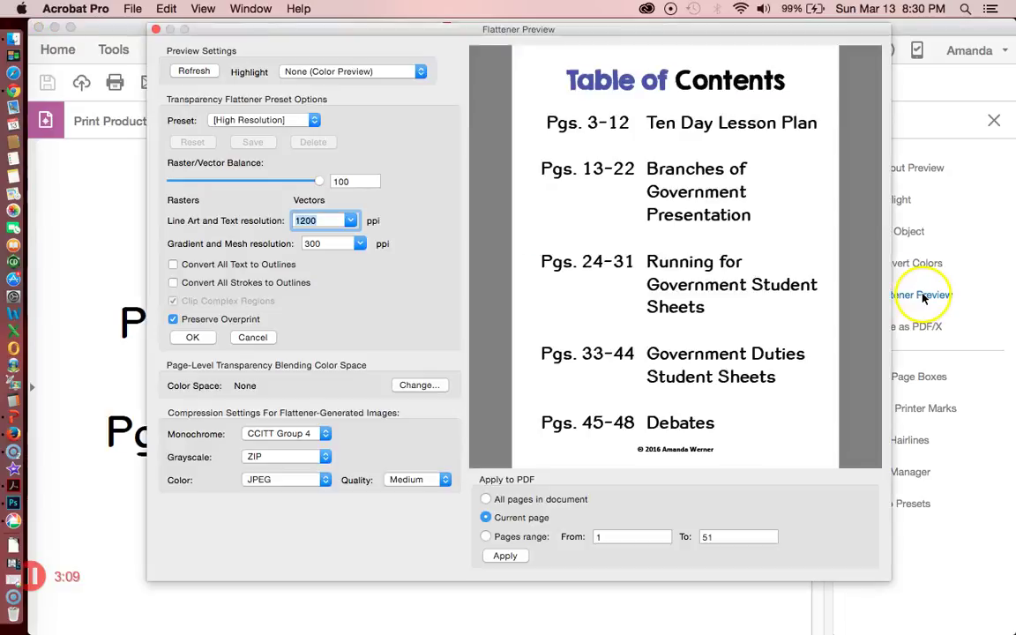
click(486, 500)
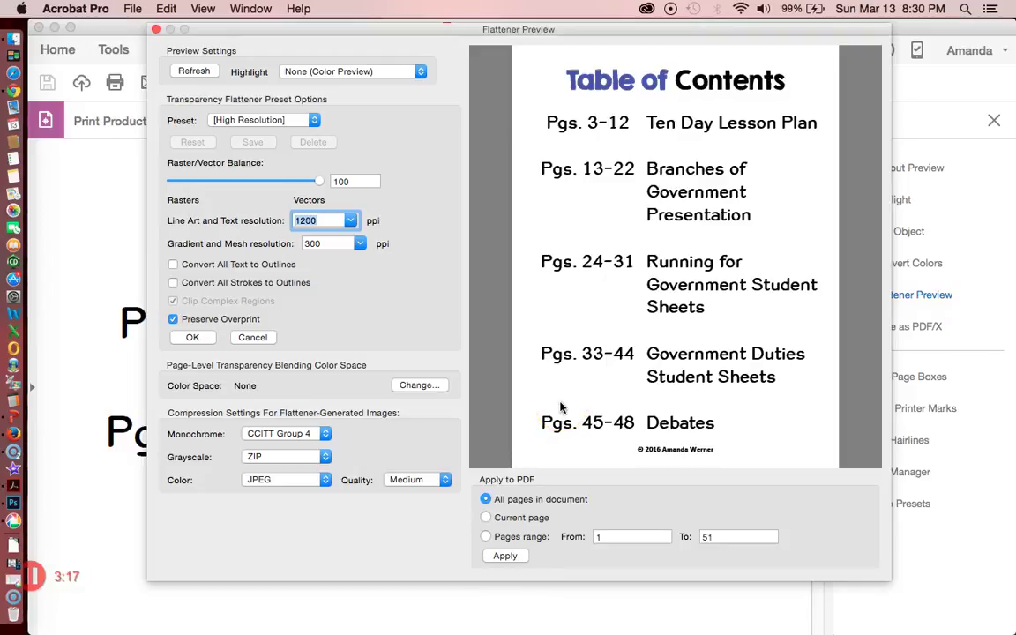
click(568, 554)
click(160, 57)
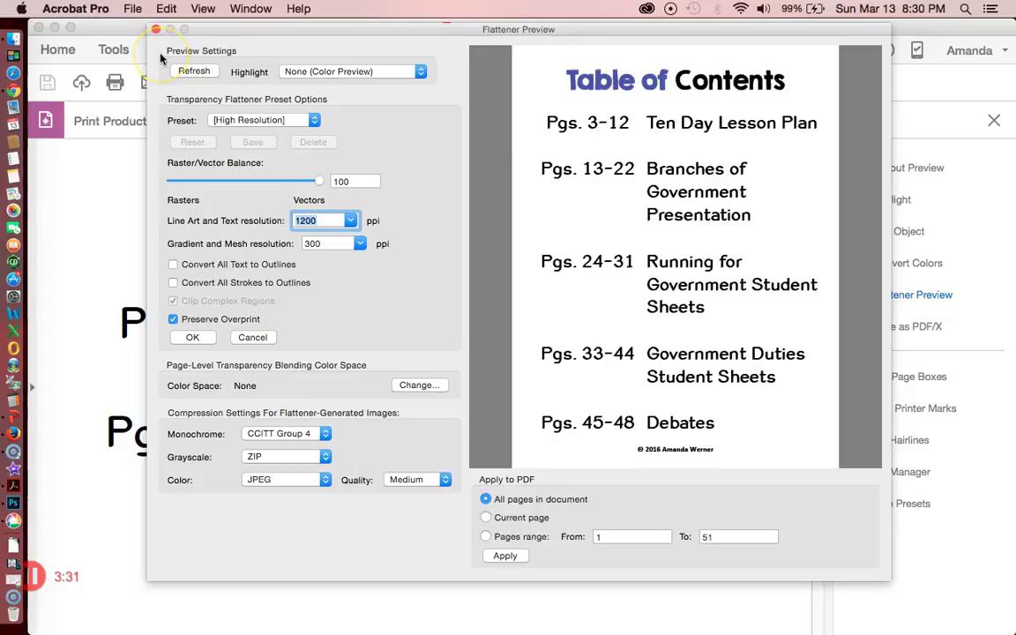